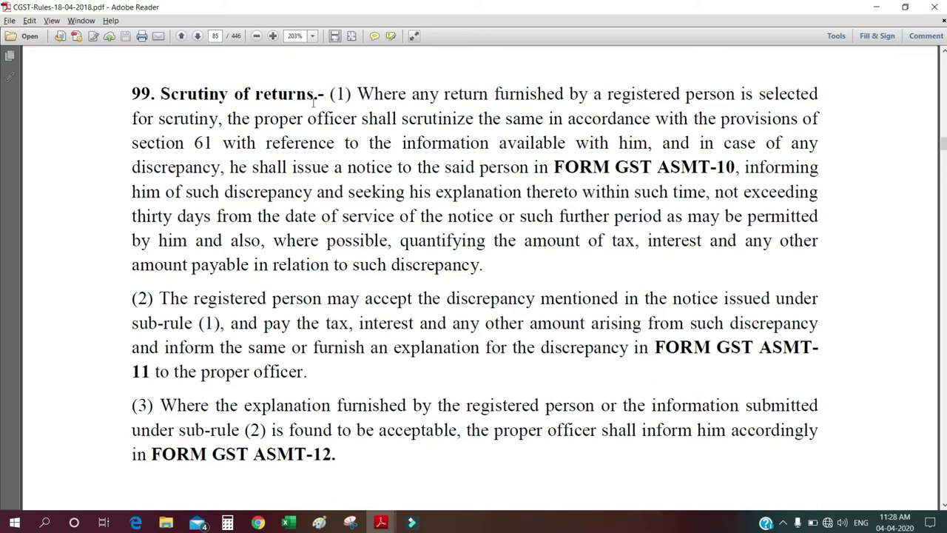
- Highlight the '(1)' that opens sub-rule (1) of rule 99 on page 85
{"action": "left_click_drag", "start_coordinate": [330, 94], "coordinate": [350, 94]}
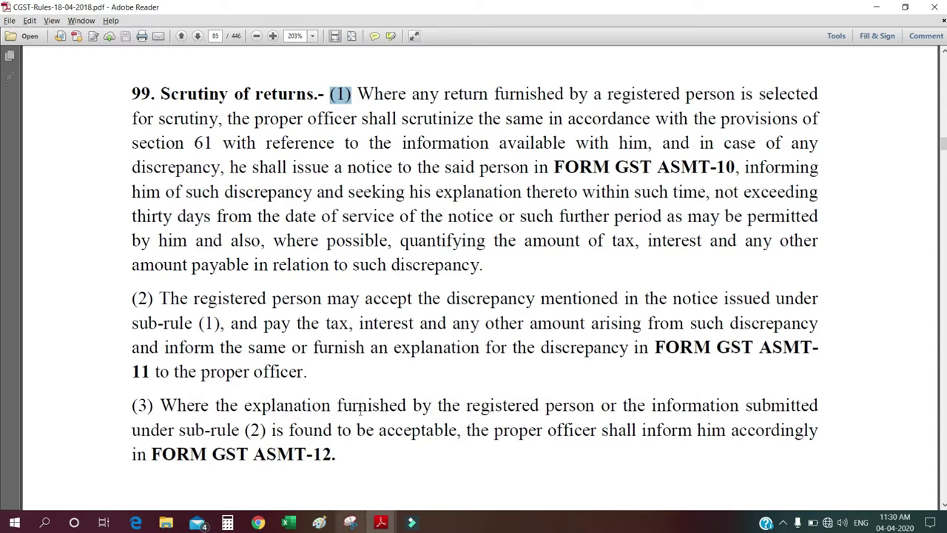
- Try highlighting the opening of sub-rule (2) and the 11 of FORM GST ASMT-11, clearing each
{"action": "left_click", "coordinate": [160, 299]}
{"action": "left_click_drag", "start_coordinate": [160, 298], "coordinate": [743, 299]}
{"action": "left_click_drag", "start_coordinate": [589, 321], "coordinate": [347, 373]}
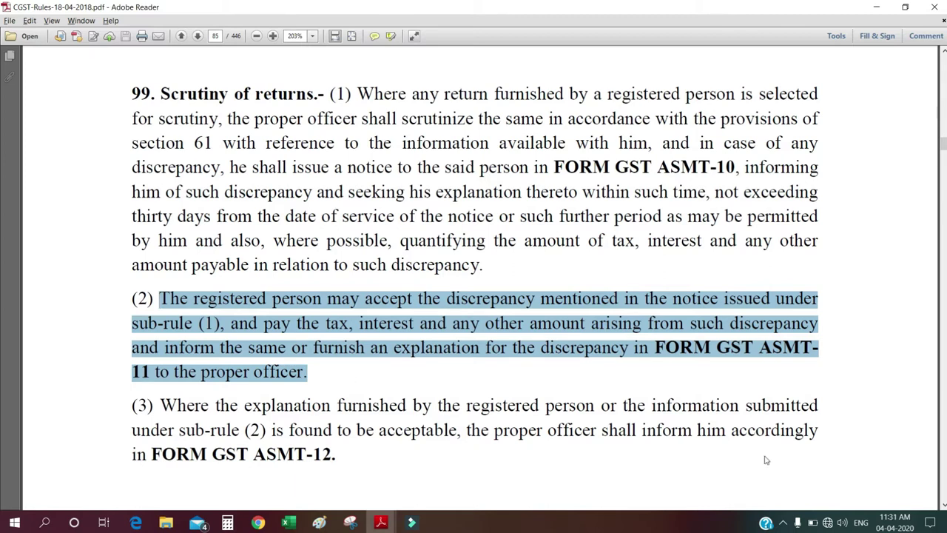
{"action": "left_click", "coordinate": [784, 372]}
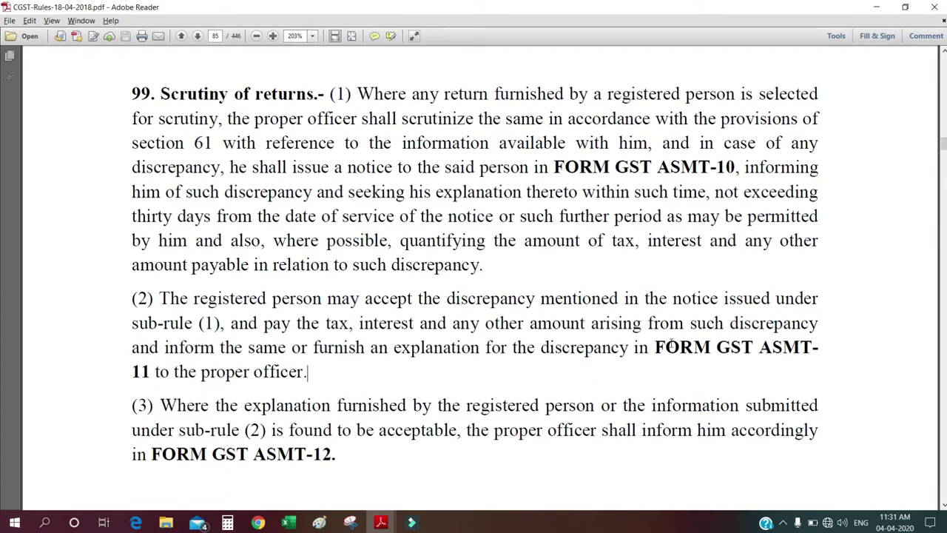
{"action": "left_click_drag", "start_coordinate": [150, 375], "coordinate": [126, 372]}
{"action": "left_click", "coordinate": [202, 398]}
- Highlight all of paragraph (2), the proper officer's duty in (3), and FORM GST ASMT-10 in (1)
{"action": "left_click_drag", "start_coordinate": [302, 372], "coordinate": [133, 300]}
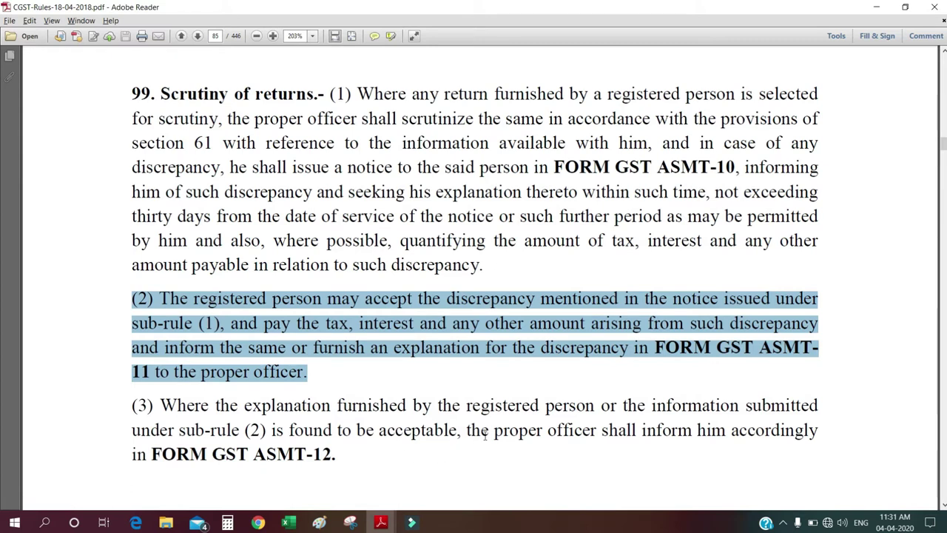
{"action": "left_click_drag", "start_coordinate": [466, 431], "coordinate": [340, 459]}
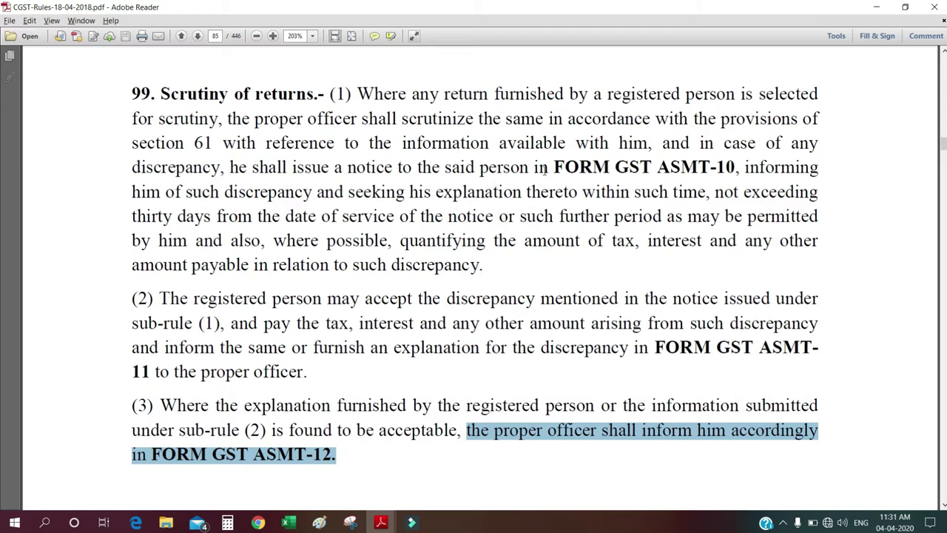
{"action": "left_click_drag", "start_coordinate": [553, 168], "coordinate": [737, 159]}
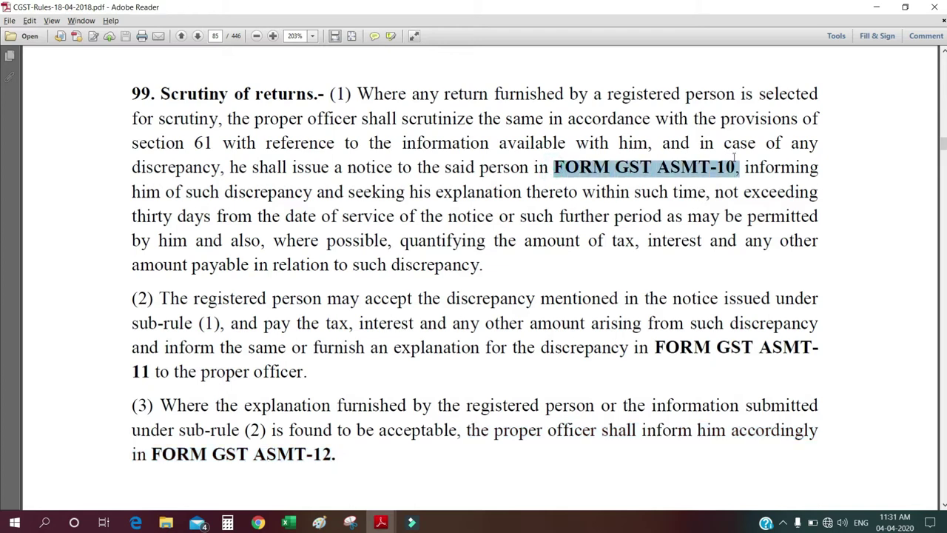
- Minimize the CGST Rules and scroll through ASMT 10 NOTICE.pdf's discrepancy table and demand
{"action": "left_click", "coordinate": [874, 6]}
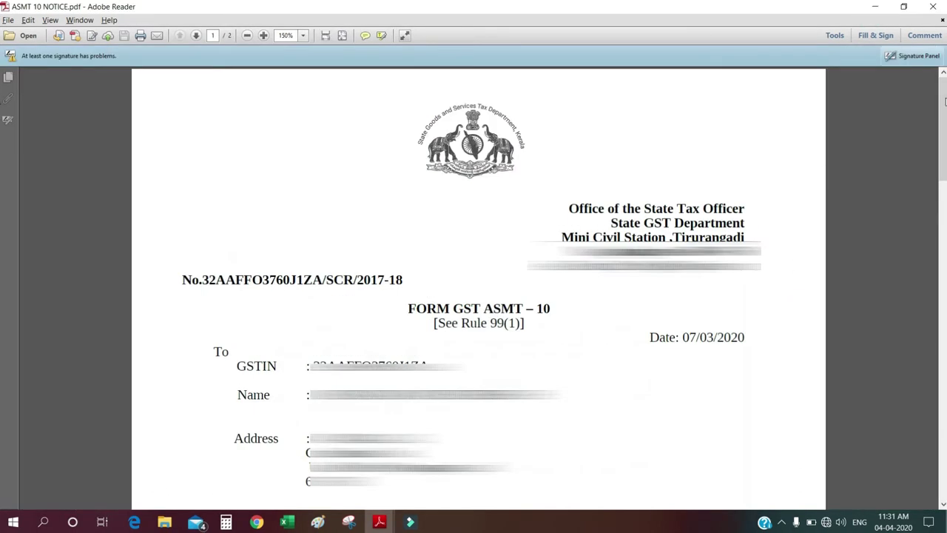
{"action": "left_click_drag", "start_coordinate": [944, 118], "coordinate": [944, 186]}
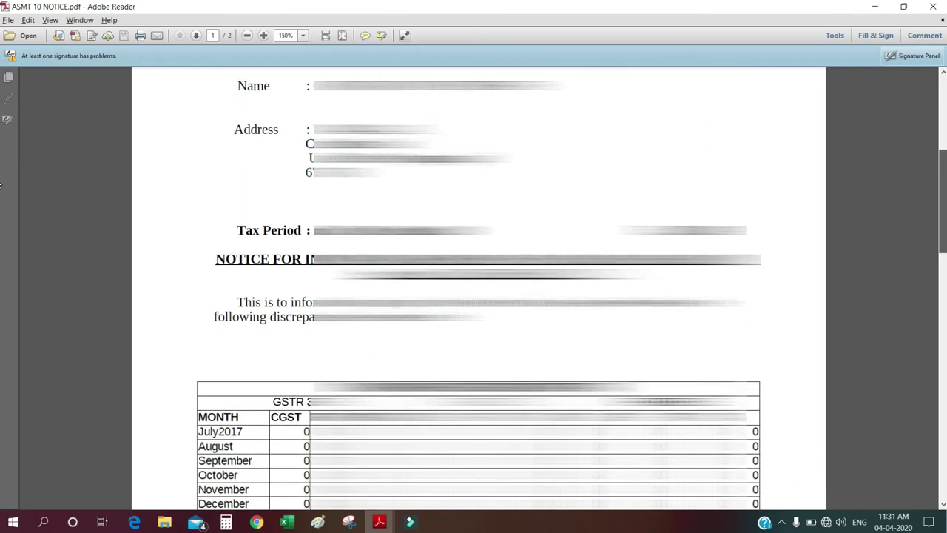
{"action": "scroll", "coordinate": [478, 296], "scroll_direction": "down", "scroll_amount": 5}
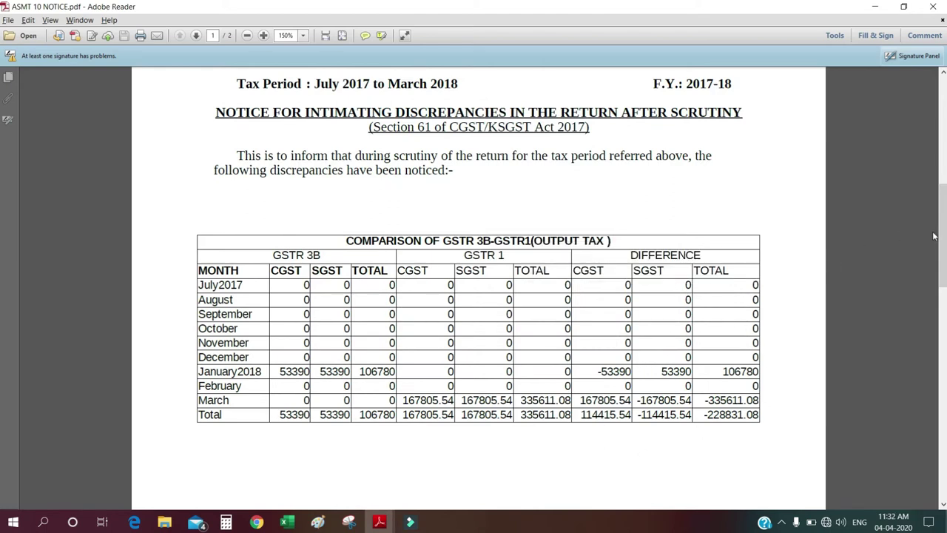
{"action": "scroll", "coordinate": [0, 240], "scroll_direction": "down", "scroll_amount": 10}
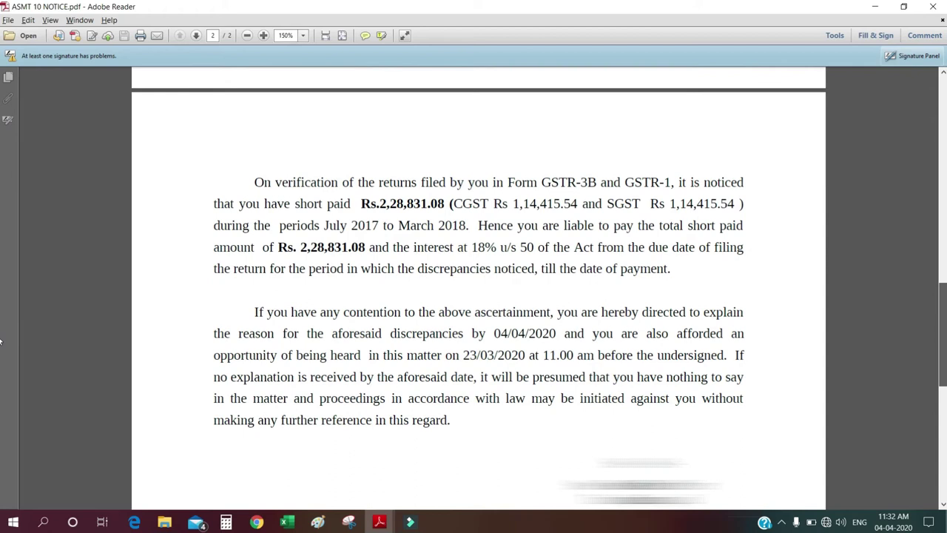
{"action": "scroll", "coordinate": [1, 344], "scroll_direction": "down", "scroll_amount": 1}
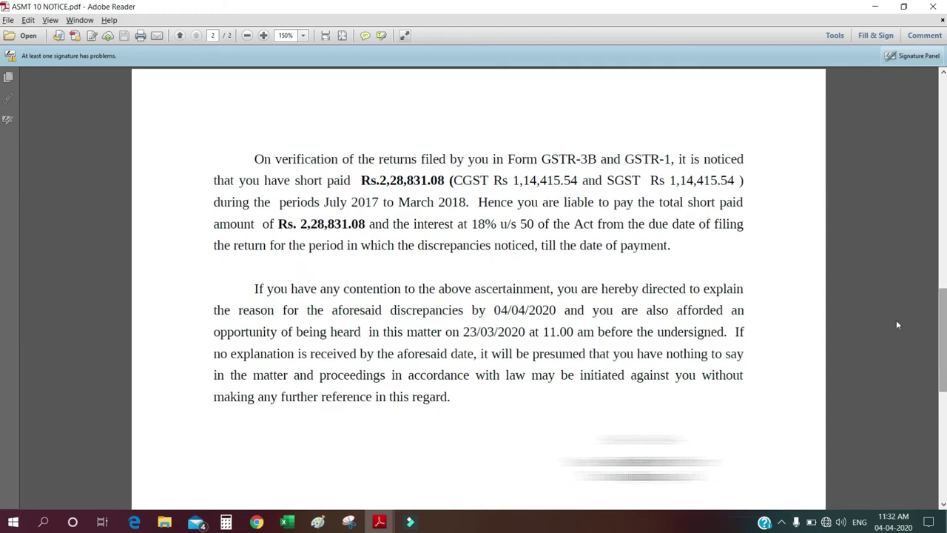
- Return to the notice's first page and bring up the GST portal login page
{"action": "left_click_drag", "start_coordinate": [458, 224], "coordinate": [624, 224]}
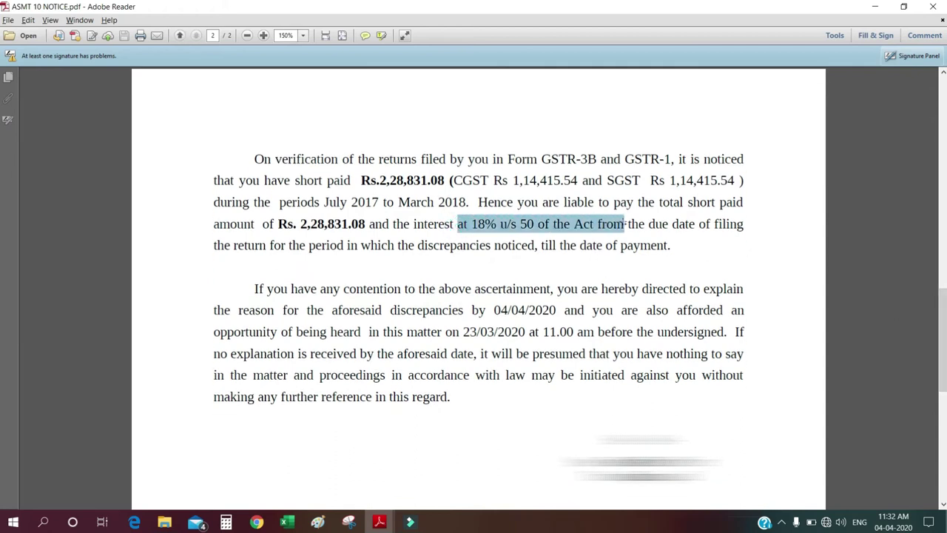
{"action": "left_click_drag", "start_coordinate": [945, 335], "coordinate": [1, 124]}
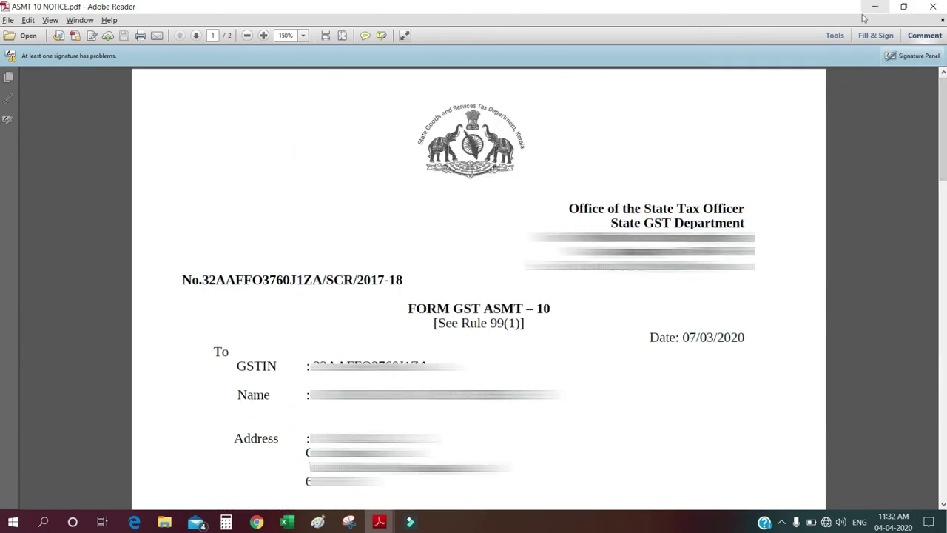
{"action": "left_click", "coordinate": [375, 523]}
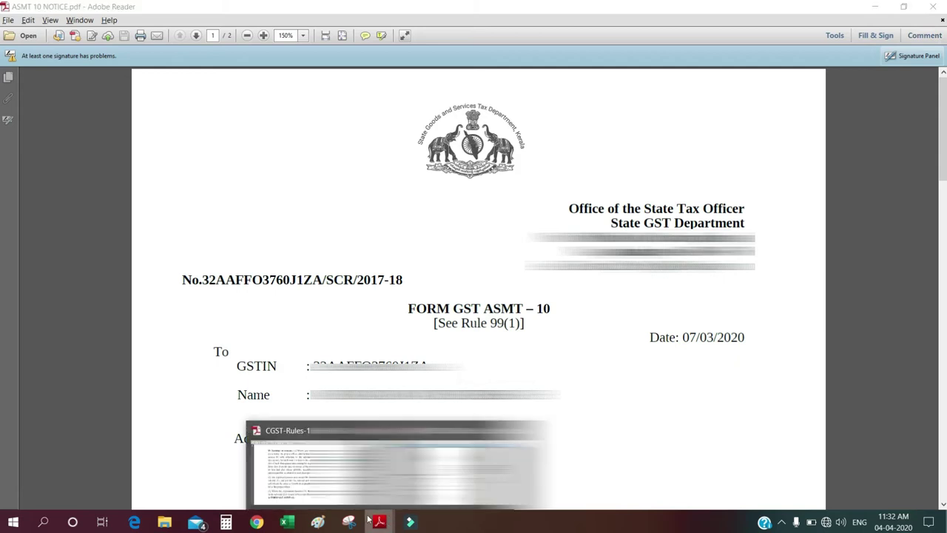
{"action": "left_click", "coordinate": [560, 384]}
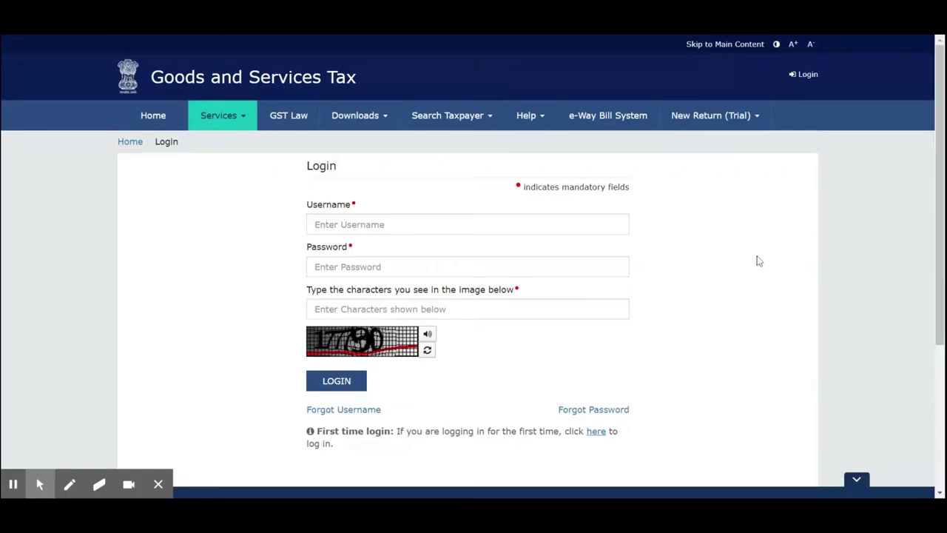
- Enter the account username, password and captcha characters, then submit LOGIN
{"action": "left_click", "coordinate": [599, 226]}
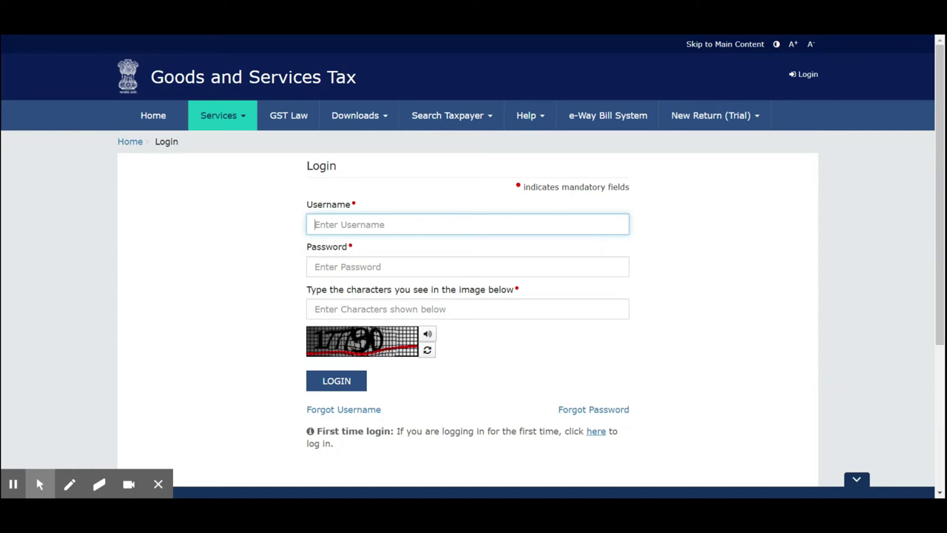
{"action": "left_click", "coordinate": [753, 263]}
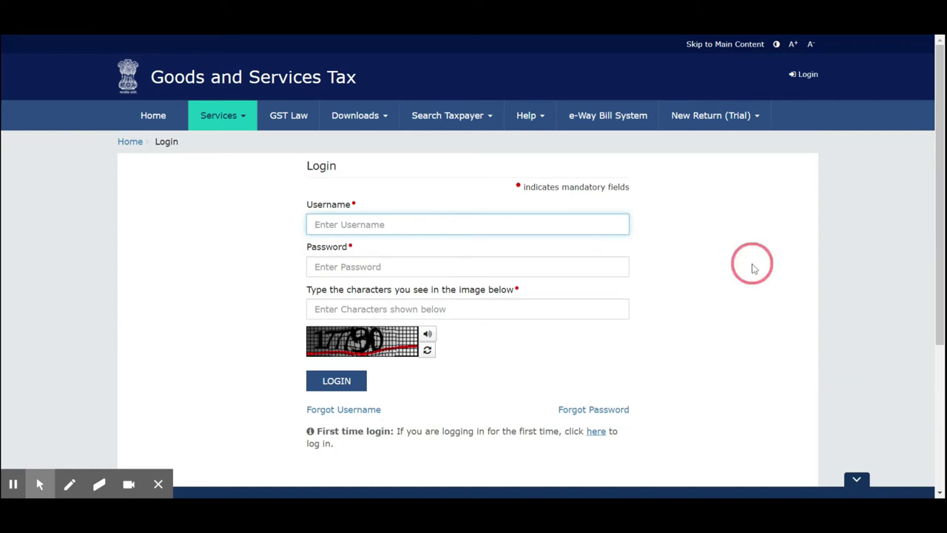
{"action": "left_click", "coordinate": [584, 226]}
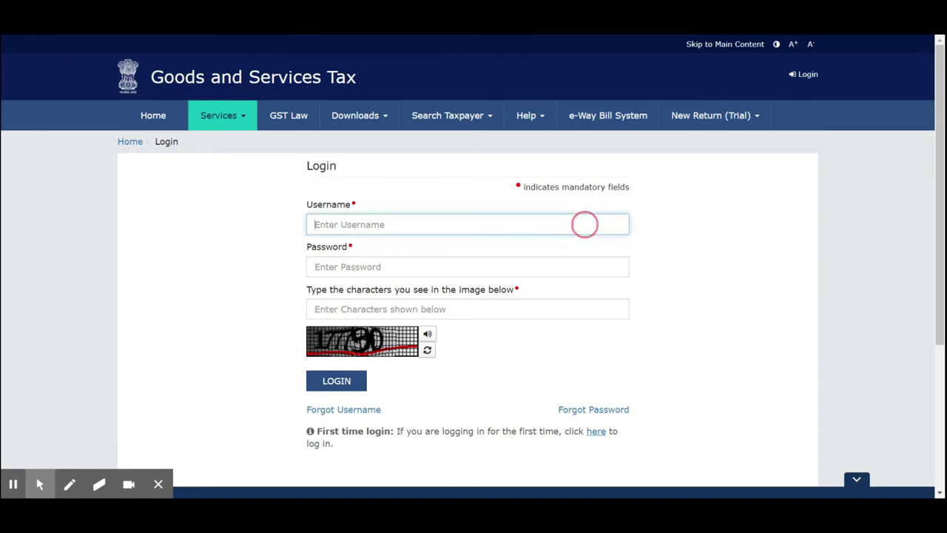
{"action": "type", "text": "abcd"}
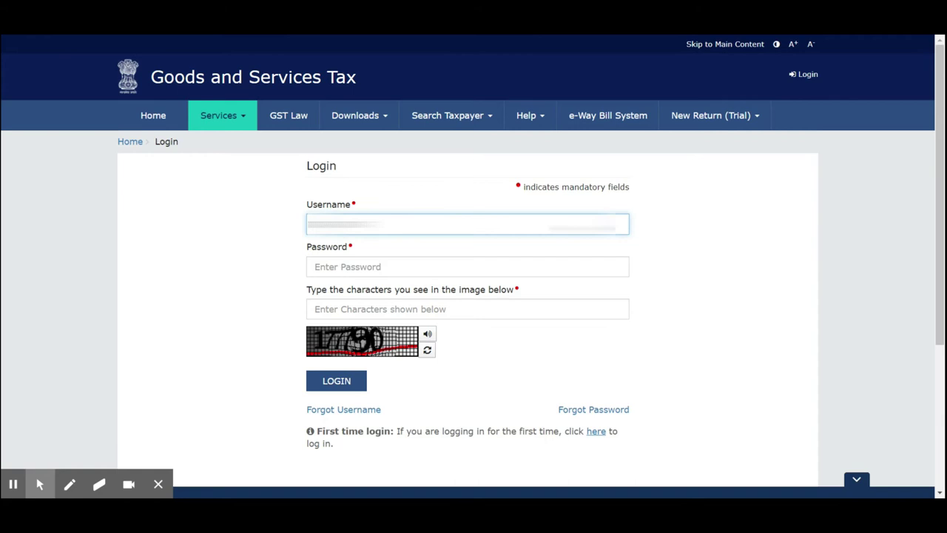
{"action": "type", "text": "efghijk"}
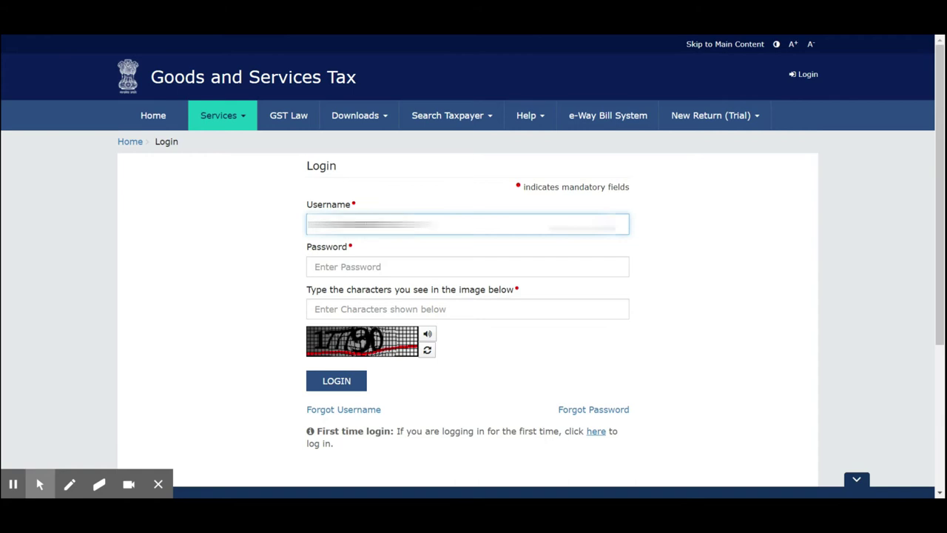
{"action": "key", "text": "Tab"}
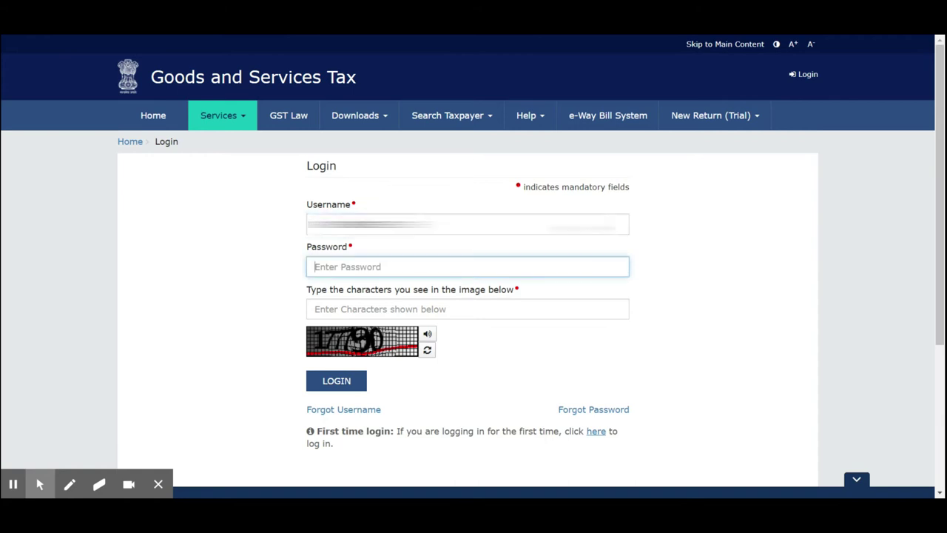
{"action": "type", "text": "abcdefghijk"}
{"action": "key", "text": "Tab"}
{"action": "type", "text": "1"}
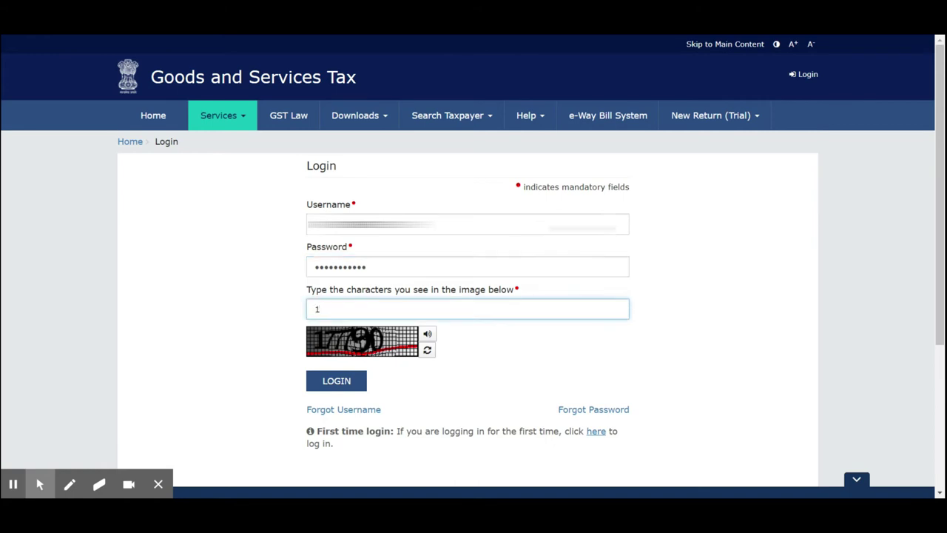
{"action": "type", "text": "77790"}
{"action": "left_click", "coordinate": [352, 382]}
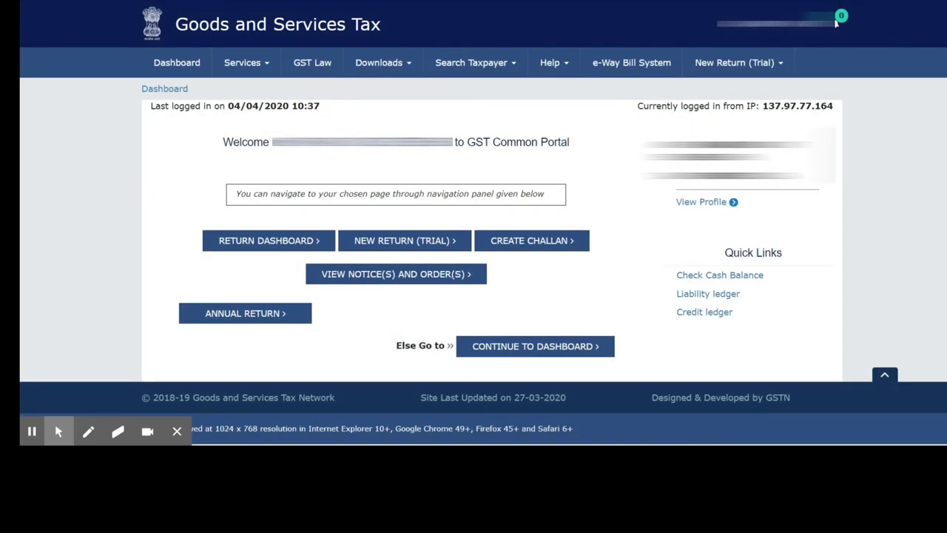
- Go to Services > User Services > View Additional Notices/Orders
{"action": "left_click", "coordinate": [269, 67]}
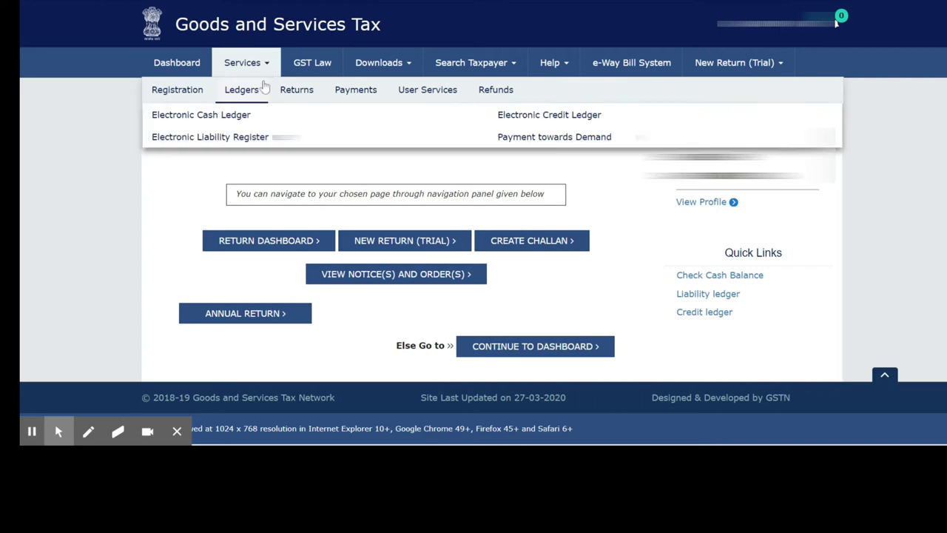
{"action": "mouse_move", "coordinate": [314, 95]}
{"action": "mouse_move", "coordinate": [414, 136]}
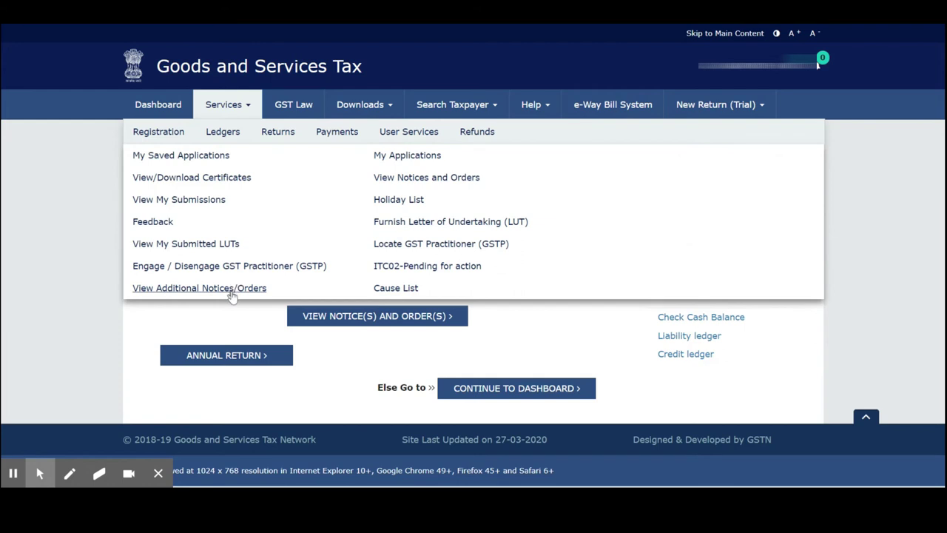
{"action": "left_click", "coordinate": [232, 295]}
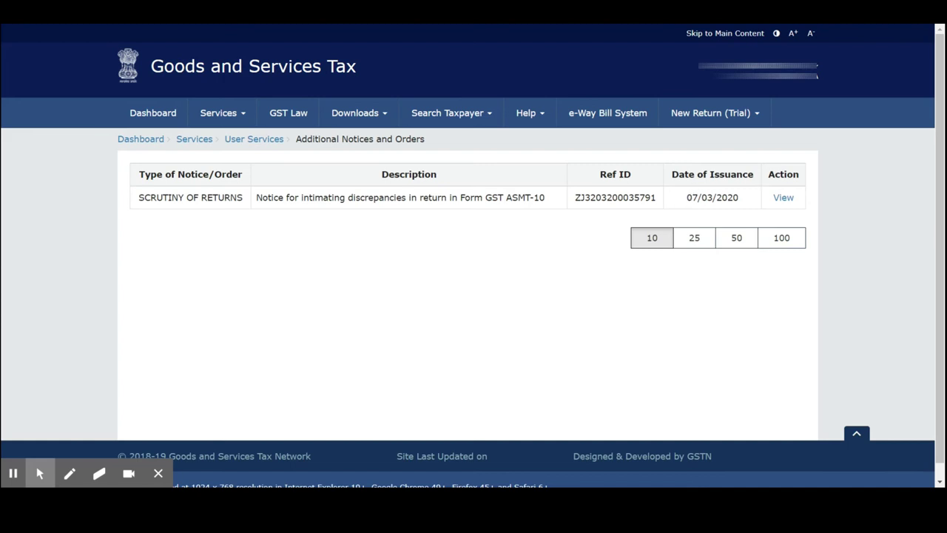
- View the ASMT-10 scrutiny notice case and switch to its REPLIES tab
{"action": "left_click", "coordinate": [782, 199]}
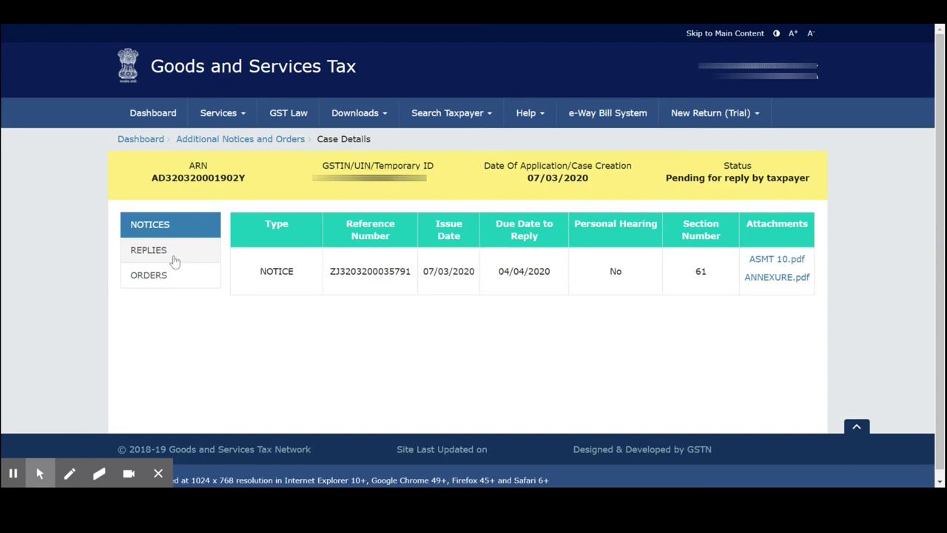
{"action": "left_click", "coordinate": [145, 257]}
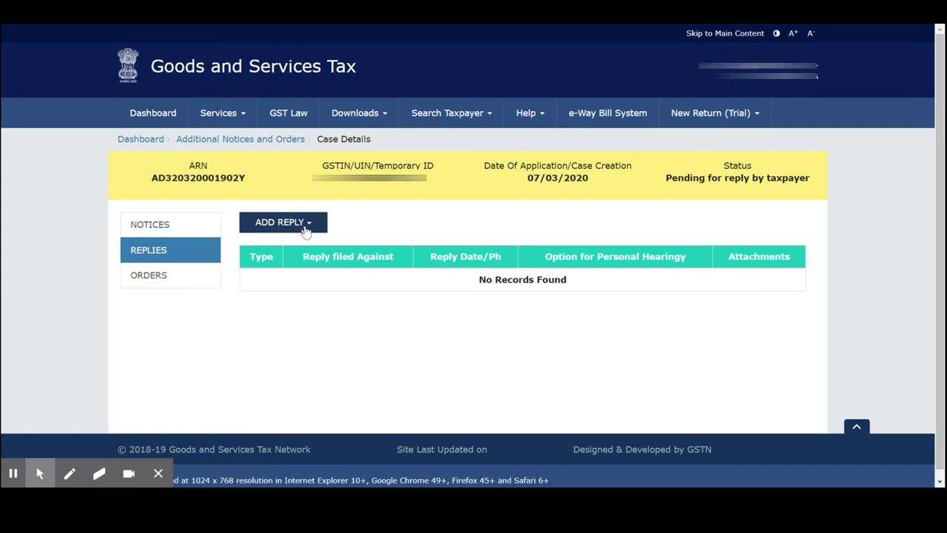
- Choose NOTICE from the ADD REPLY dropdown to start a notice reply
{"action": "left_click", "coordinate": [305, 231]}
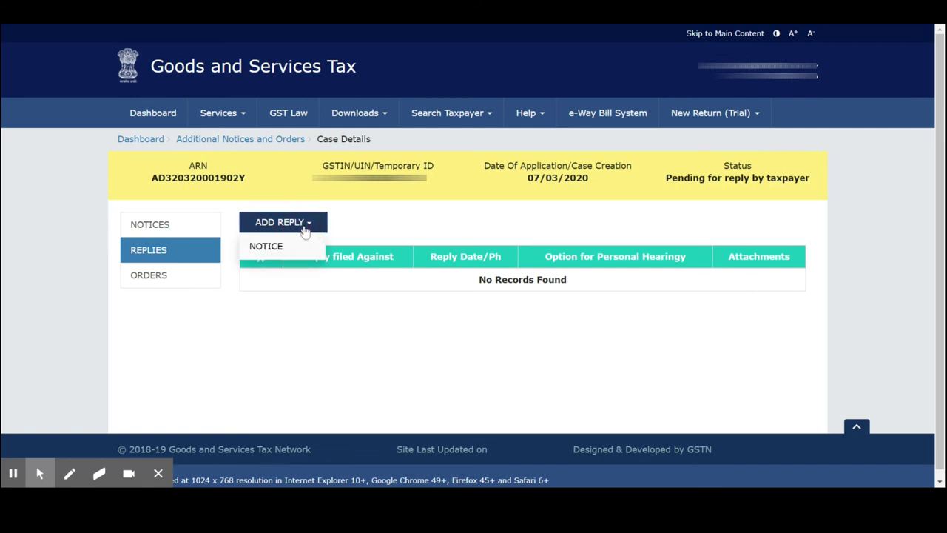
{"action": "left_click", "coordinate": [270, 250]}
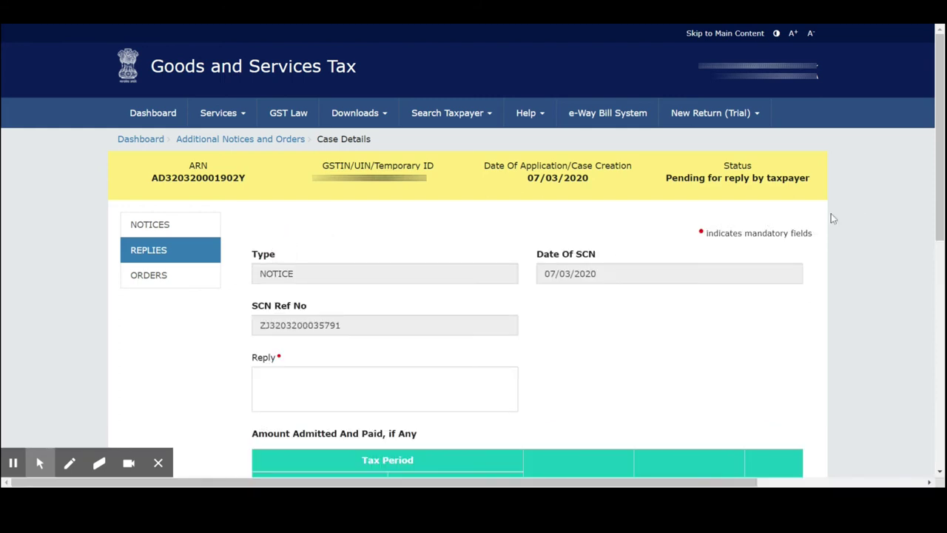
{"action": "left_click_drag", "start_coordinate": [939, 213], "coordinate": [938, 483]}
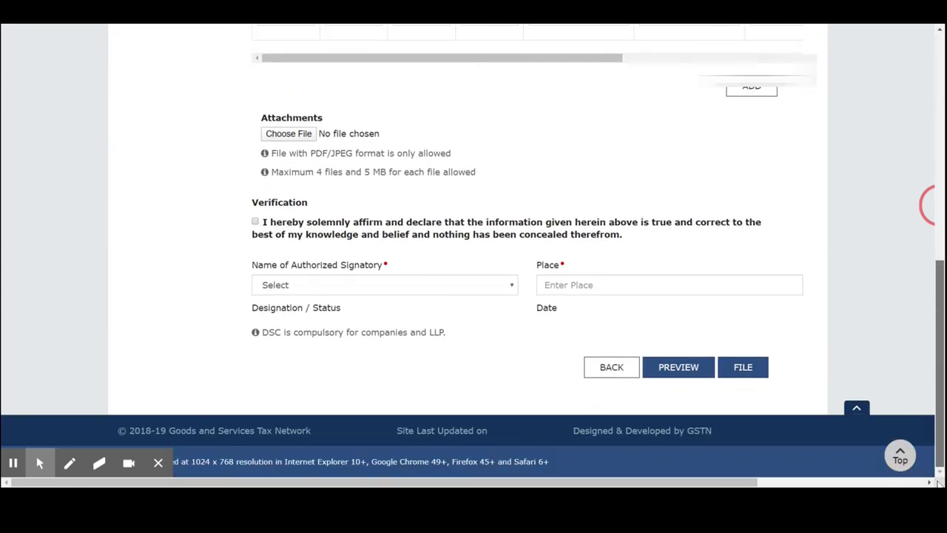
{"action": "left_click_drag", "start_coordinate": [938, 432], "coordinate": [930, 207]}
- Write the Reply text stating the reply is prepared and attached as PDF
{"action": "left_click", "coordinate": [348, 383]}
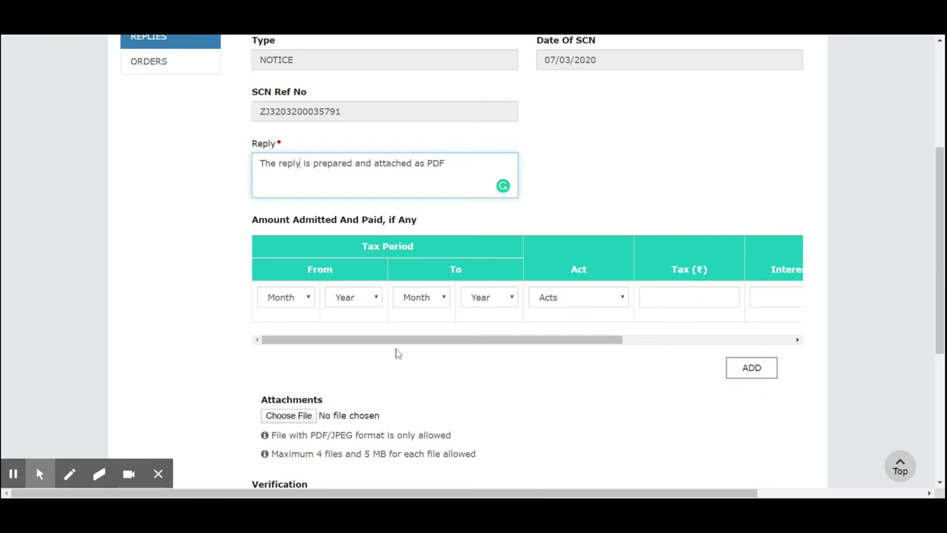
{"action": "left_click_drag", "start_coordinate": [410, 340], "coordinate": [712, 339]}
{"action": "left_click_drag", "start_coordinate": [655, 345], "coordinate": [408, 383]}
{"action": "left_click_drag", "start_coordinate": [419, 344], "coordinate": [747, 351]}
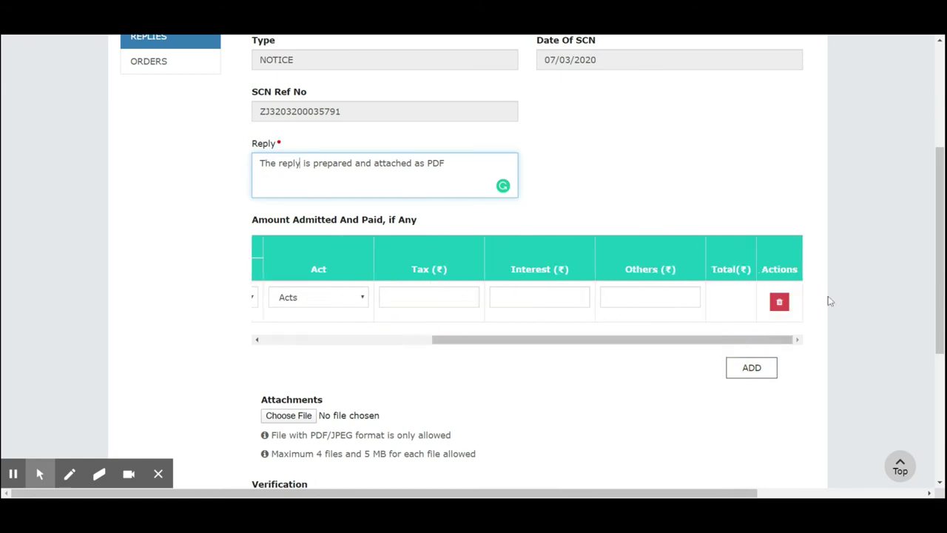
{"action": "left_click_drag", "start_coordinate": [937, 263], "coordinate": [936, 348]}
{"action": "left_click", "coordinate": [304, 226]}
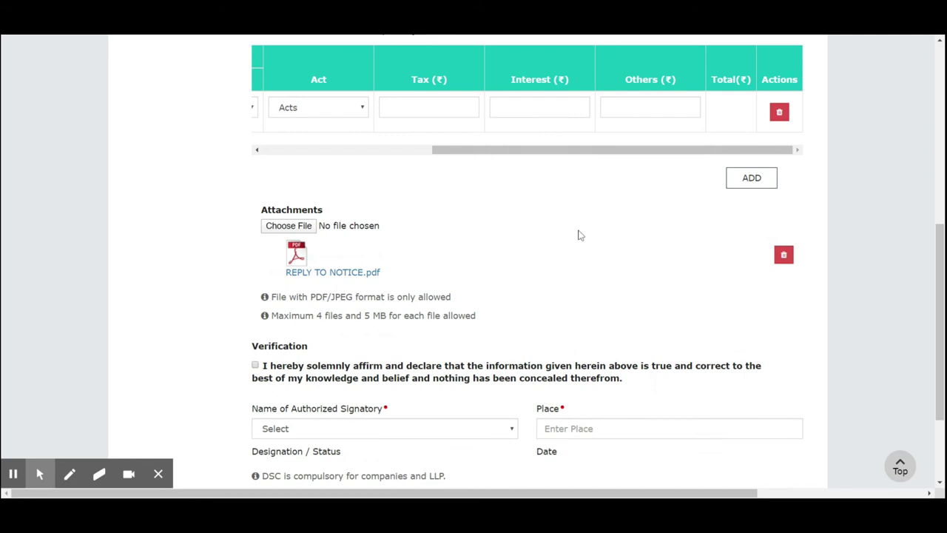
{"action": "left_click", "coordinate": [310, 235]}
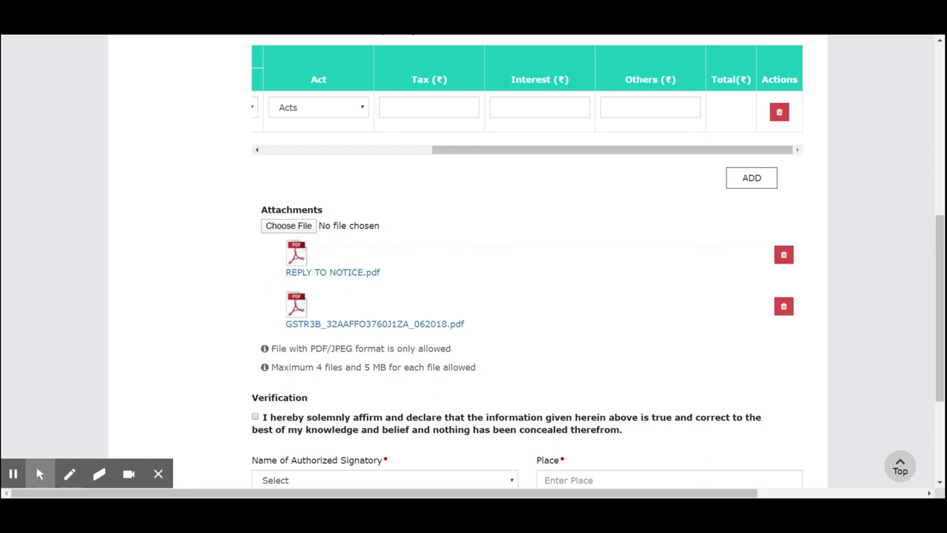
{"action": "left_click_drag", "start_coordinate": [938, 323], "coordinate": [936, 333]}
{"action": "scroll", "coordinate": [934, 333], "scroll_direction": "down", "scroll_amount": 3}
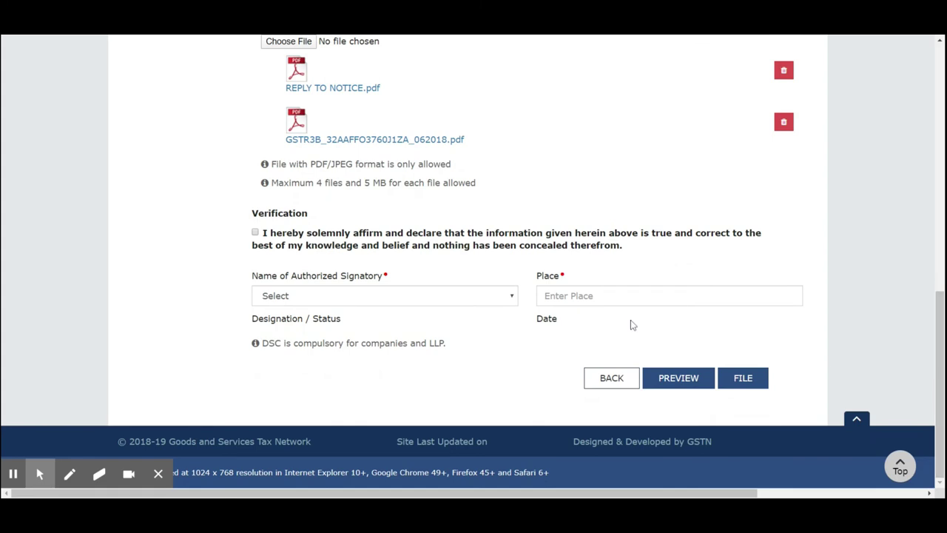
- Tick the verification declaration and select the authorized signatory
{"action": "left_click", "coordinate": [256, 234]}
{"action": "left_click", "coordinate": [366, 294]}
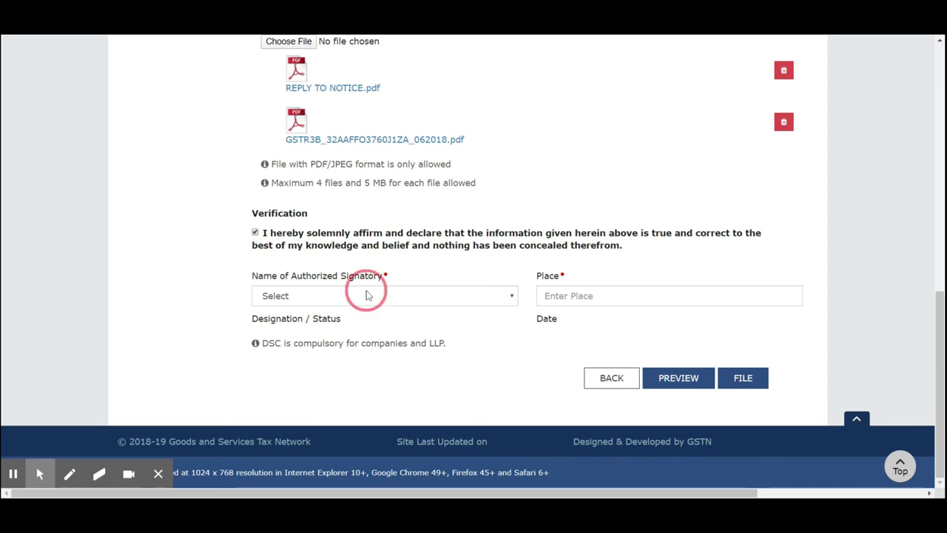
{"action": "left_click", "coordinate": [368, 311]}
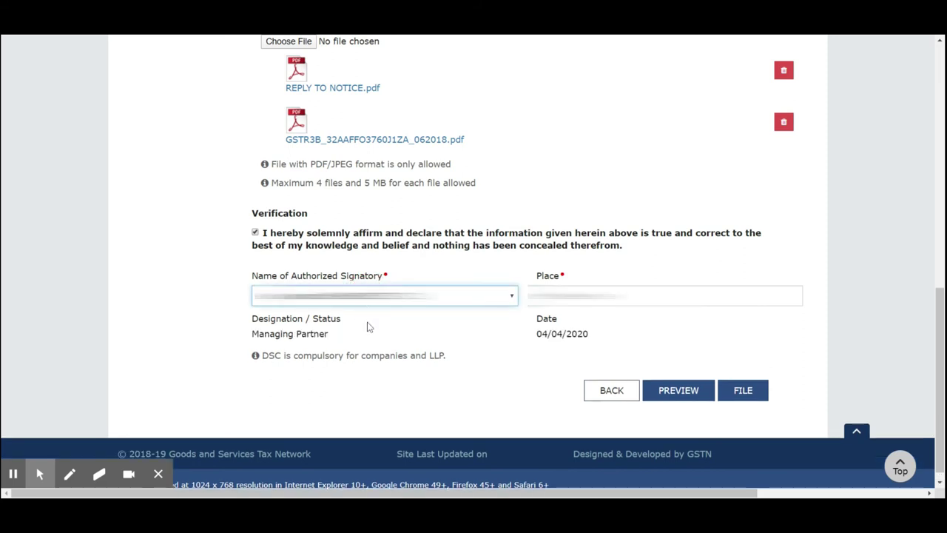
- Enter the Place starting with 'am' and FILE the reply
{"action": "left_click", "coordinate": [603, 295]}
{"action": "type", "text": "am"}
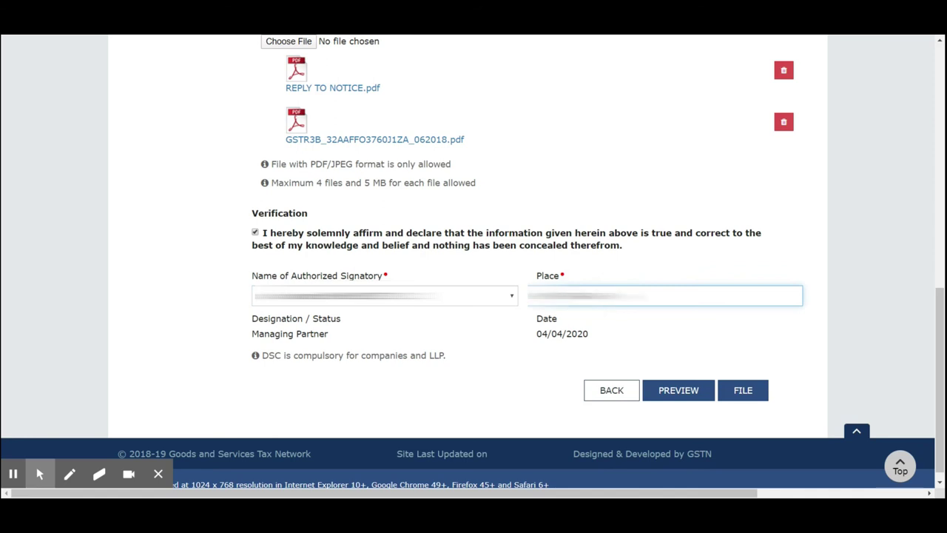
{"action": "left_click", "coordinate": [631, 273]}
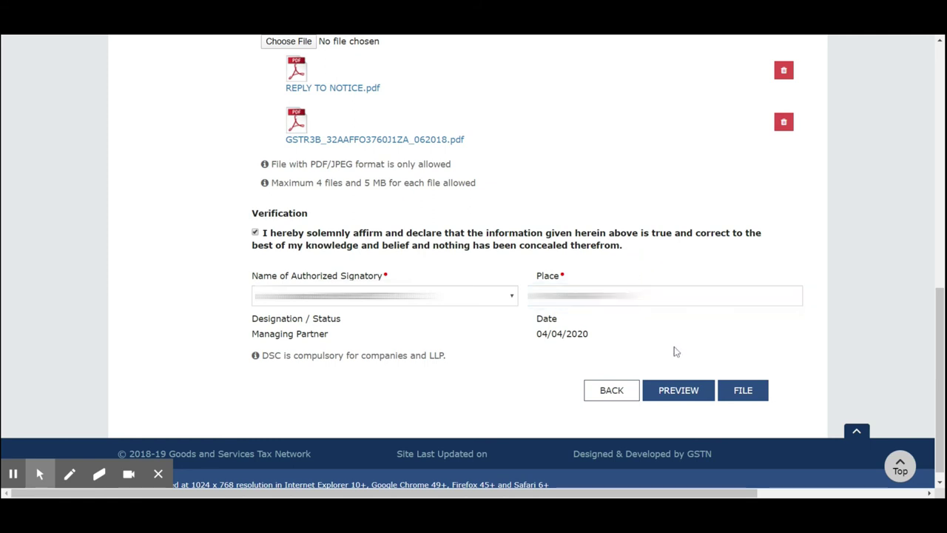
{"action": "left_click", "coordinate": [758, 392]}
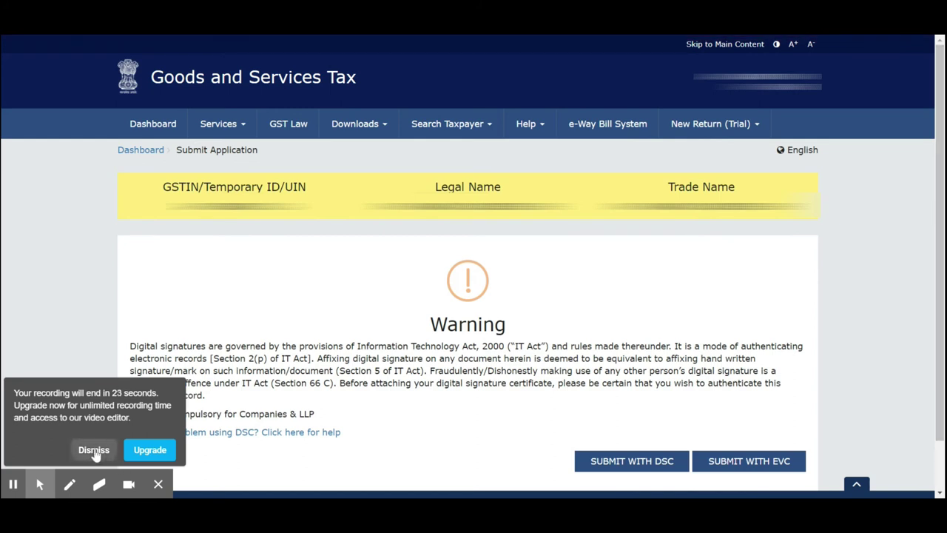
- Submit the reply and open the generated SR_REPLY_ASMT 11.pdf
{"action": "left_click", "coordinate": [94, 451]}
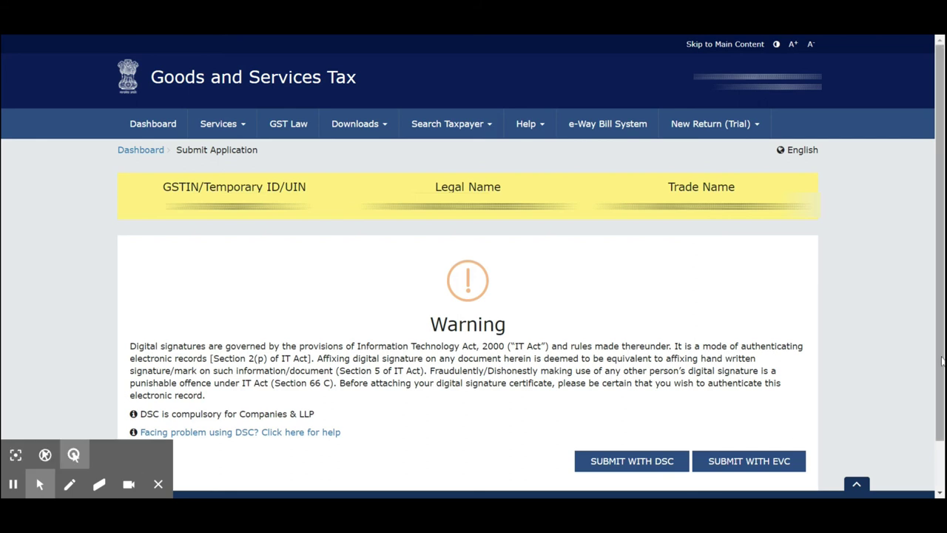
{"action": "left_click_drag", "start_coordinate": [938, 308], "coordinate": [934, 356]}
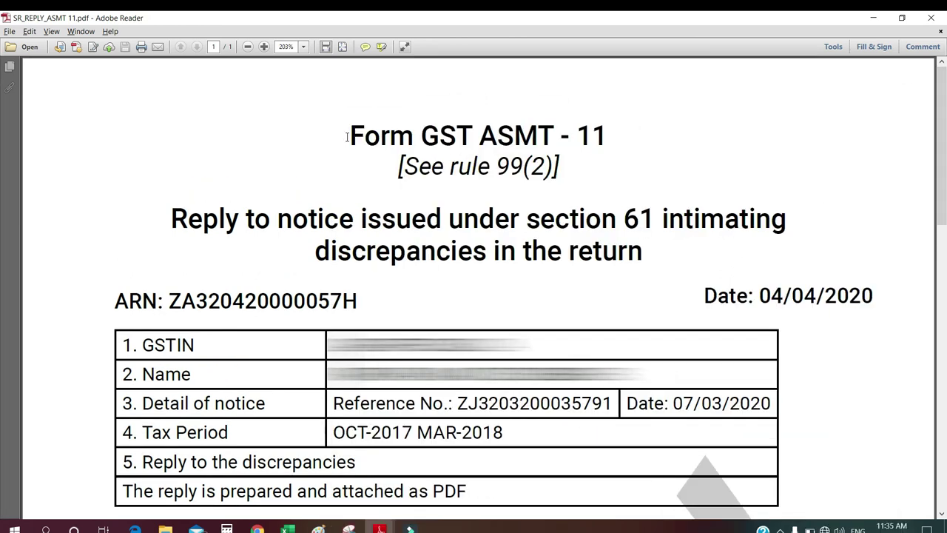
{"action": "left_click_drag", "start_coordinate": [349, 135], "coordinate": [608, 136]}
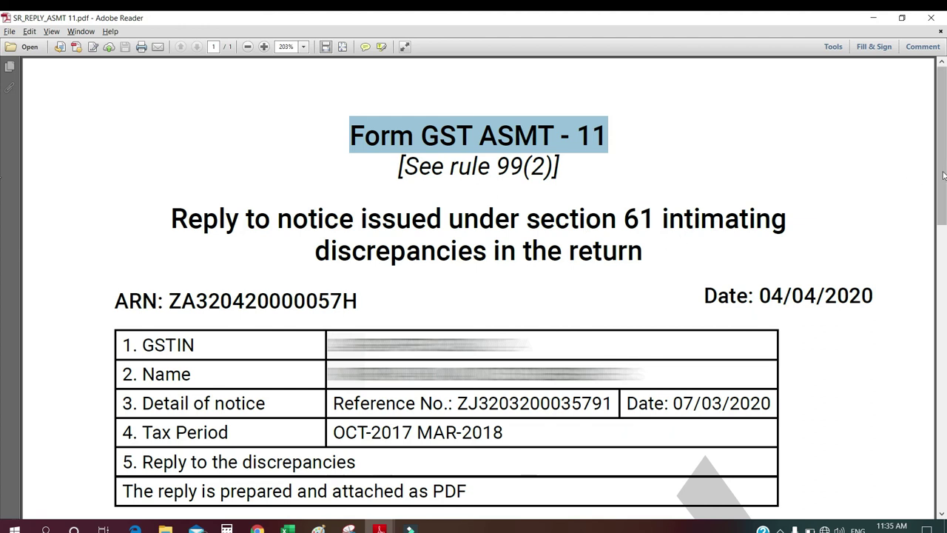
{"action": "scroll", "coordinate": [943, 175], "scroll_direction": "down", "scroll_amount": 5}
{"action": "scroll", "coordinate": [940, 222], "scroll_direction": "down", "scroll_amount": 3}
{"action": "scroll", "coordinate": [940, 113], "scroll_direction": "up", "scroll_amount": 10}
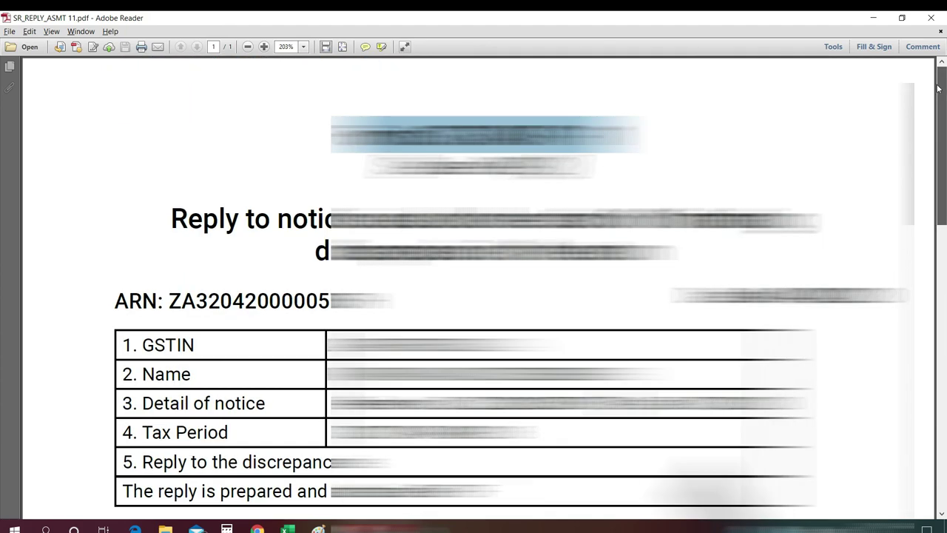